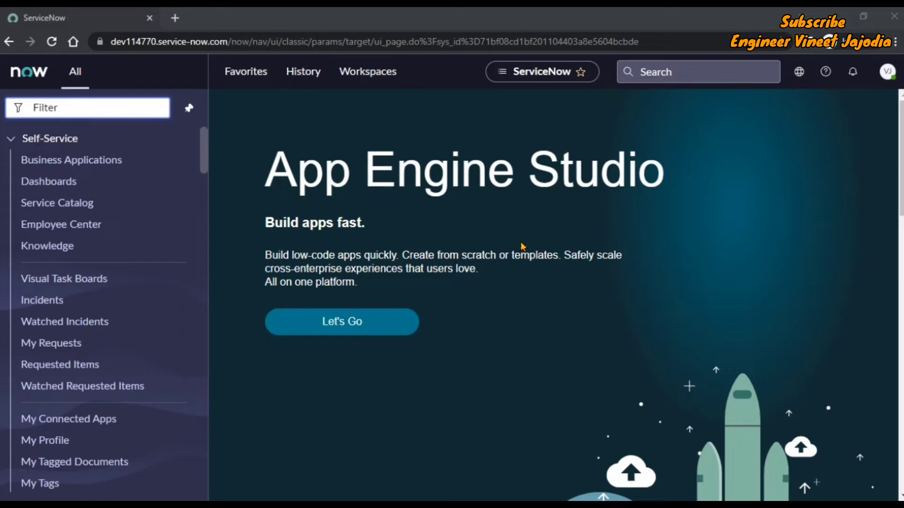
- Open all 68 incidents in a new tab by entering incident.LIST in the Filter navigator
{"action": "left_click", "coordinate": [76, 110]}
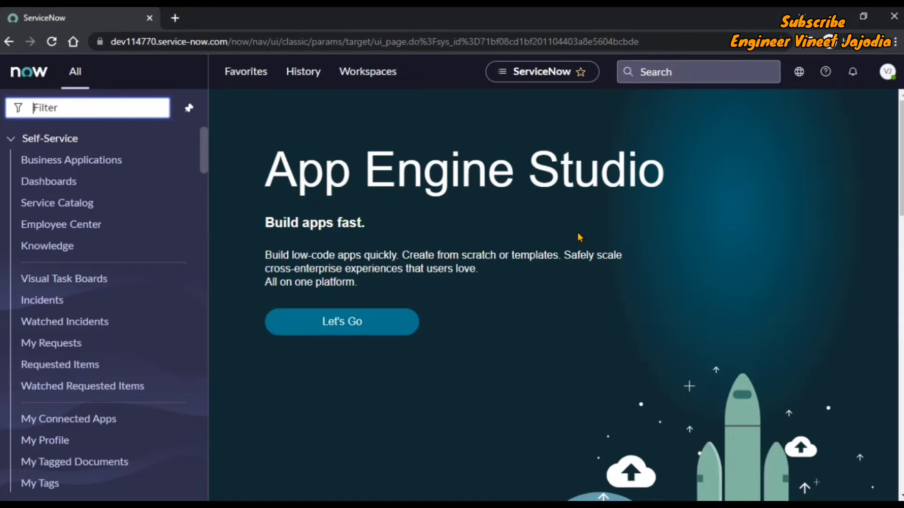
{"action": "type", "text": "incide"}
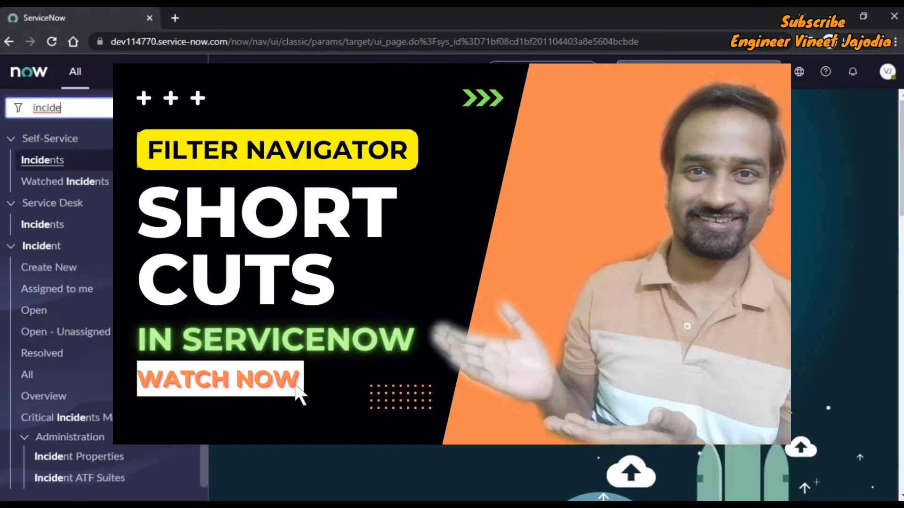
{"action": "type", "text": "n"}
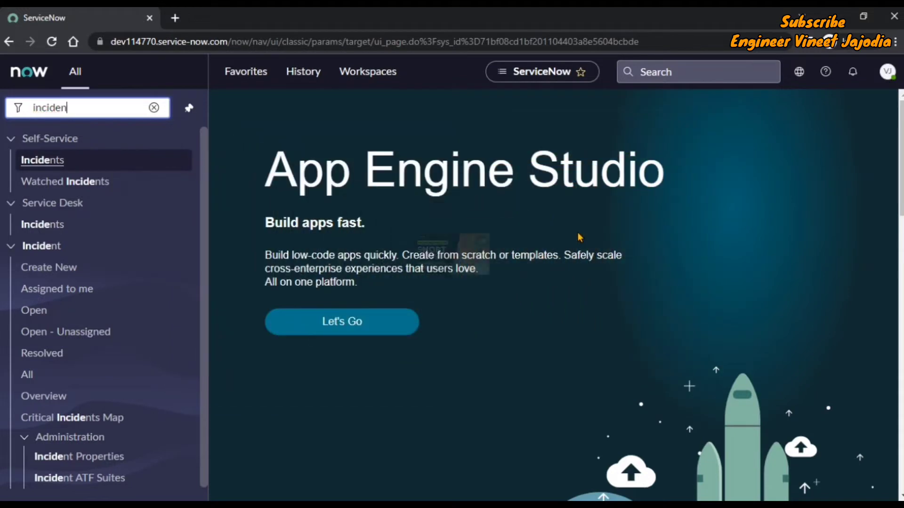
{"action": "type", "text": "t.LIST"}
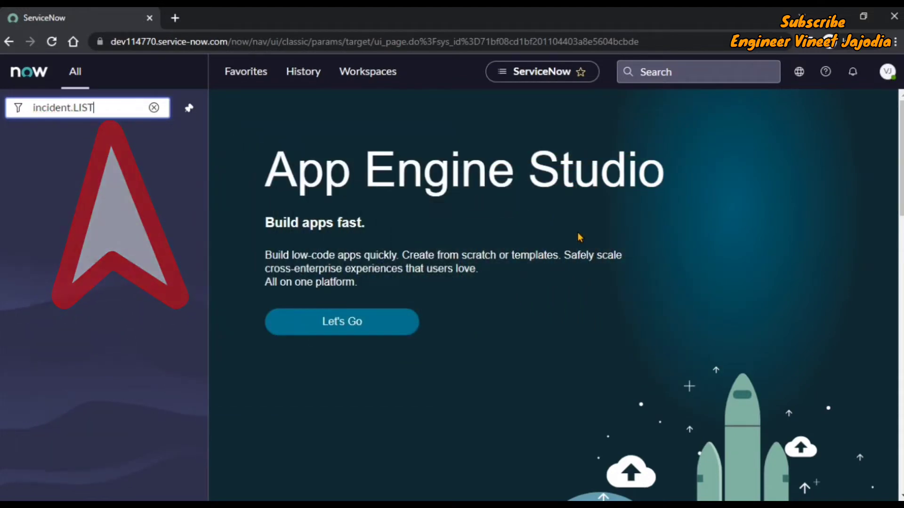
{"action": "key", "text": "Return"}
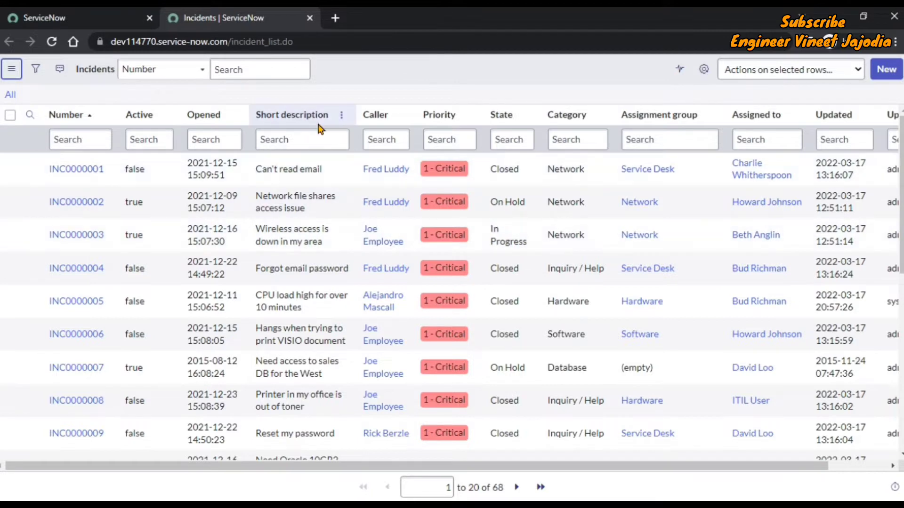
- Search the Short description column for *email to list incidents mentioning email
{"action": "left_click", "coordinate": [295, 137]}
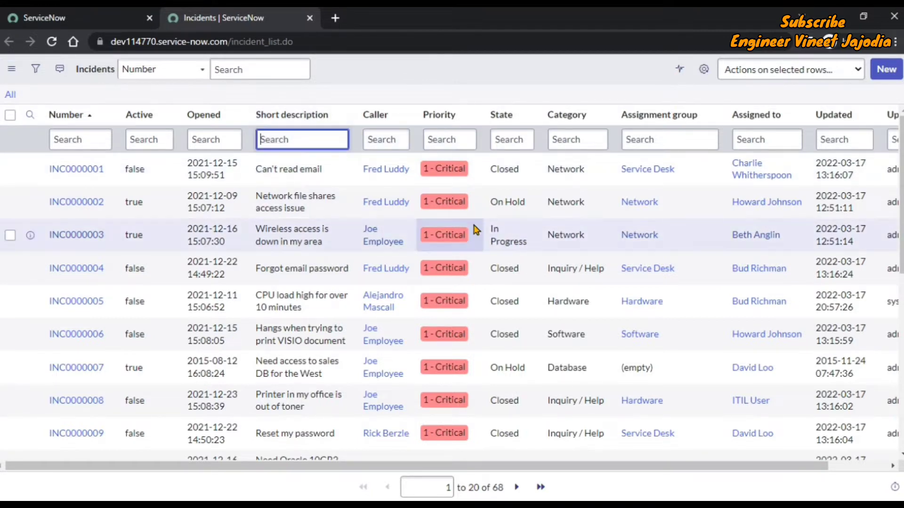
{"action": "type", "text": "*email"}
{"action": "key", "text": "Return"}
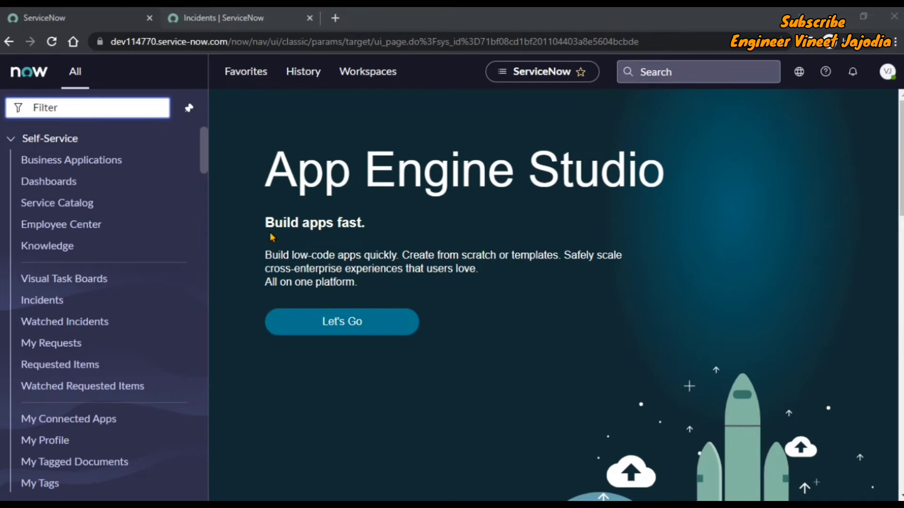
- Back on the Incidents tab, enter the !*email condition in the Short description search
{"action": "left_click", "coordinate": [248, 23]}
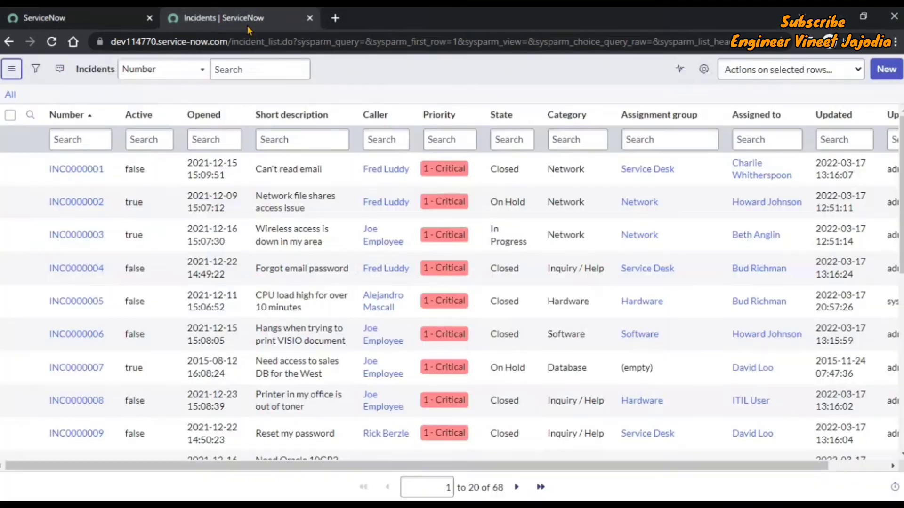
{"action": "left_click", "coordinate": [315, 136]}
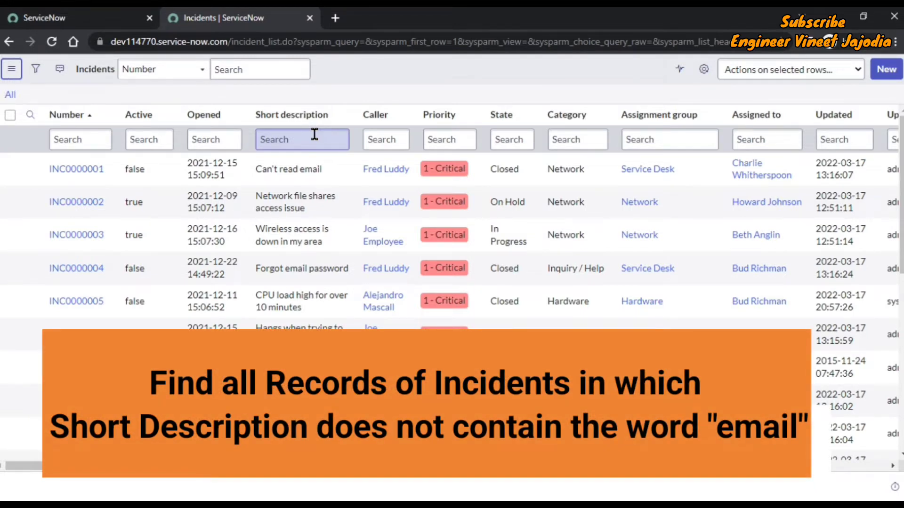
{"action": "left_click", "coordinate": [269, 139]}
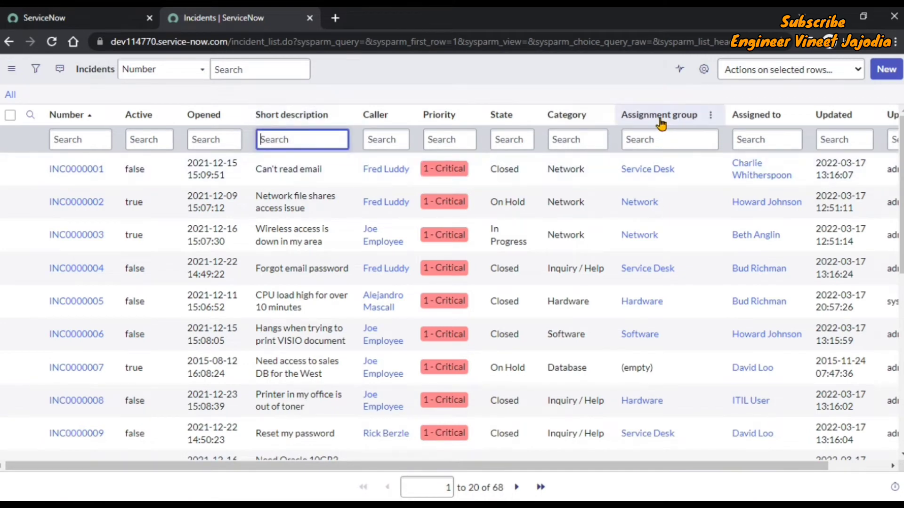
{"action": "type", "text": "**"}
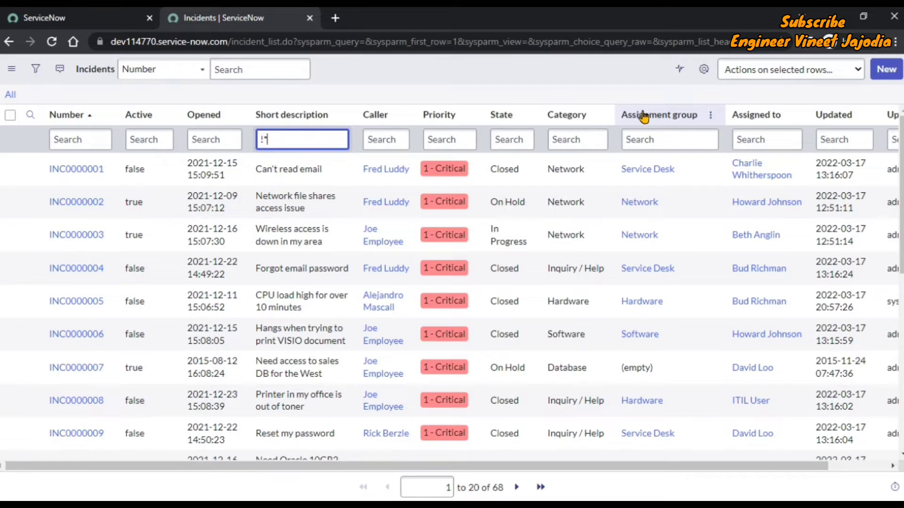
{"action": "type", "text": "email"}
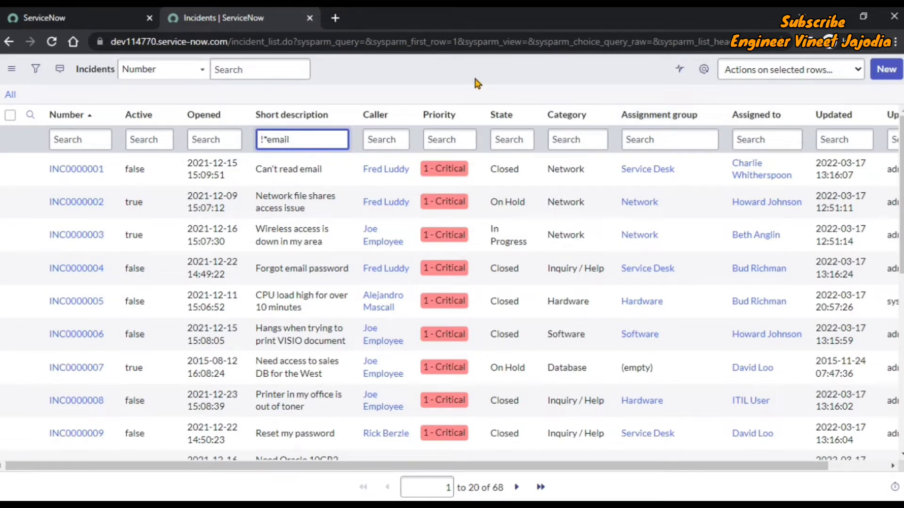
- Apply the !*email filter, leaving the 60 incidents without email in the short description
{"action": "key", "text": "Return"}
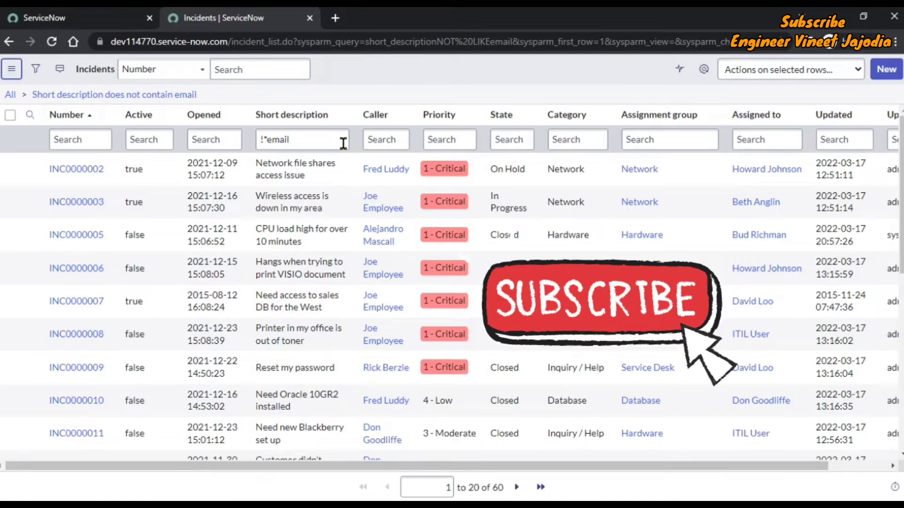
{"action": "left_click", "coordinate": [343, 143]}
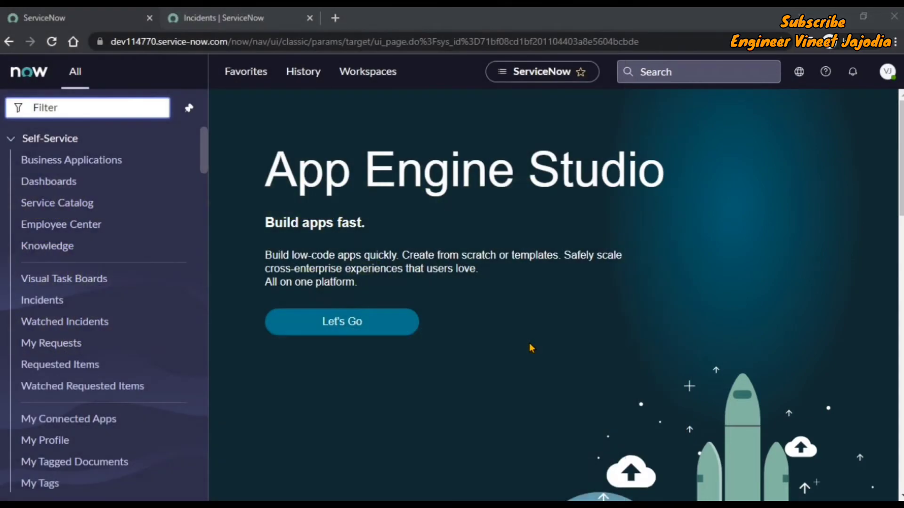
- Bring the 'Incidents | ServiceNow' tab back, showing all 68 unfiltered records
{"action": "left_click", "coordinate": [236, 15]}
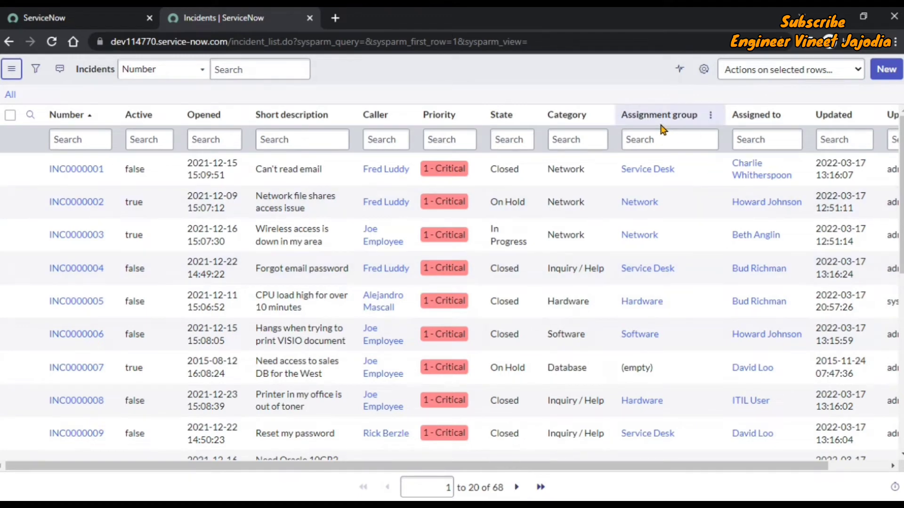
- Filter the Assignment group column with =Network to show only Network-group incidents
{"action": "left_click", "coordinate": [644, 139]}
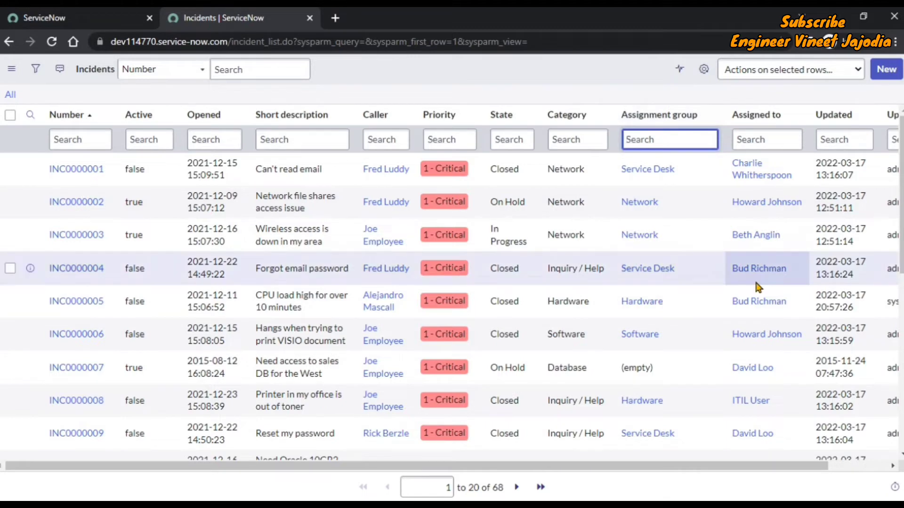
{"action": "type", "text": "=Network"}
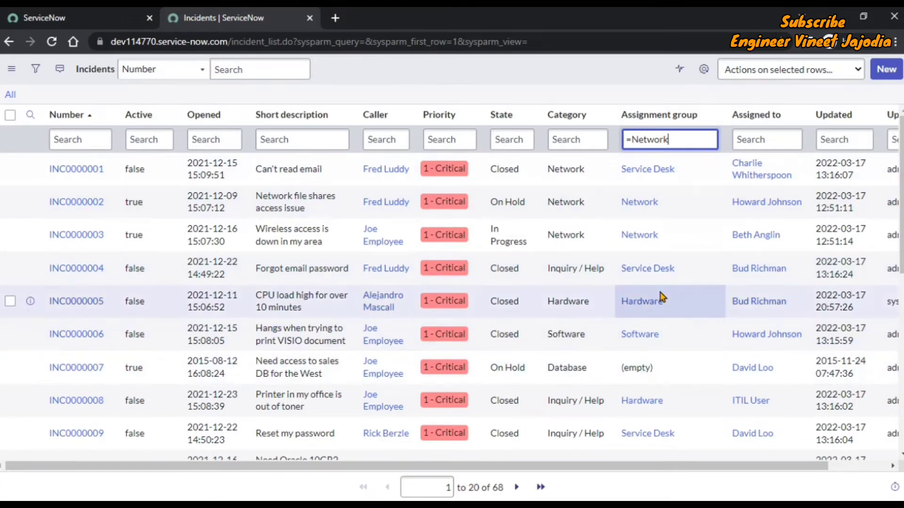
{"action": "key", "text": "Return"}
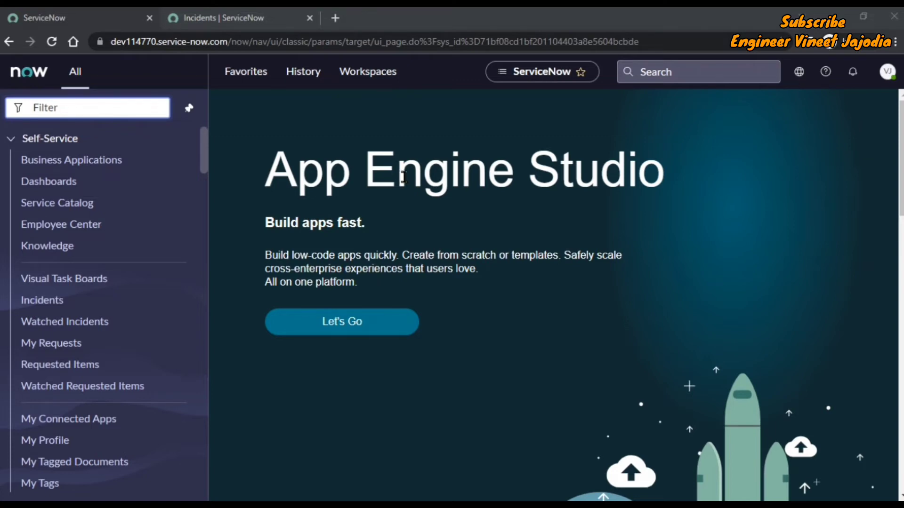
- Return to the unfiltered Incidents tab with Ctrl+Tab
{"action": "key", "text": "ctrl+Tab"}
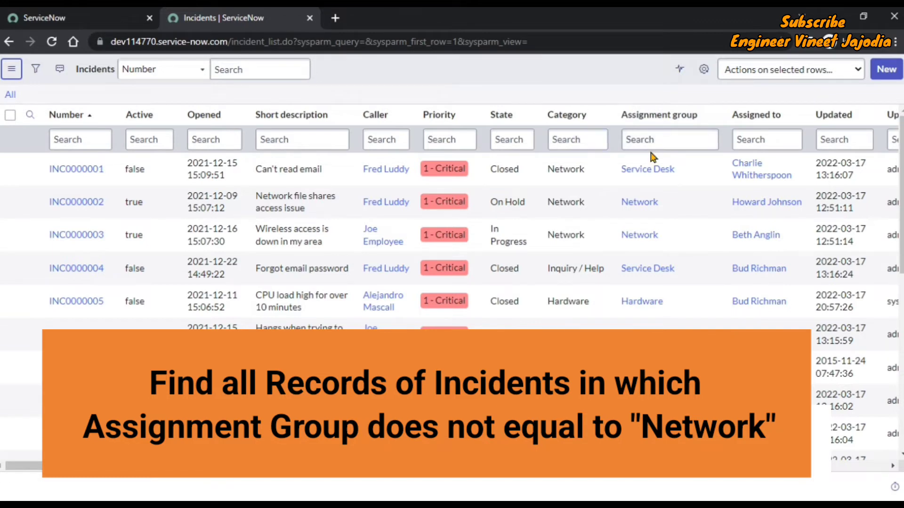
- Filter the Assignment group column with !=Network to exclude Network-group incidents
{"action": "left_click", "coordinate": [665, 138]}
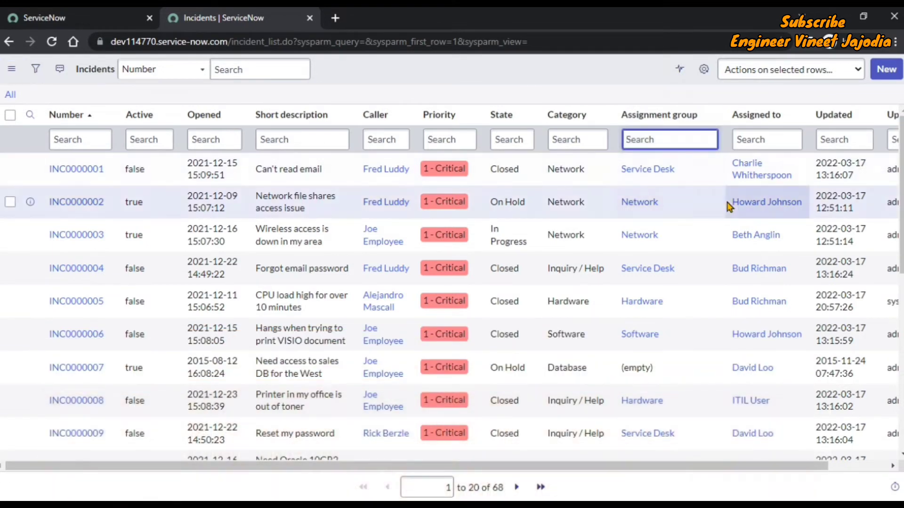
{"action": "type", "text": "!="}
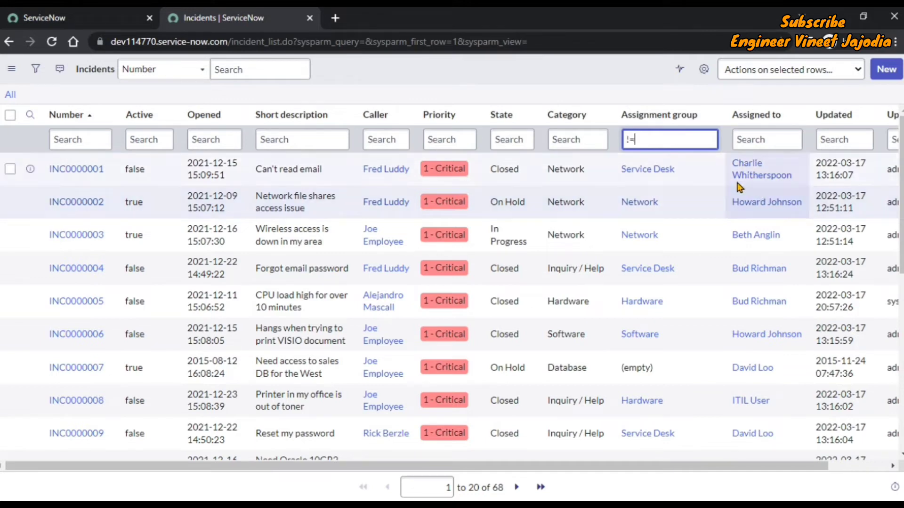
{"action": "type", "text": "Network"}
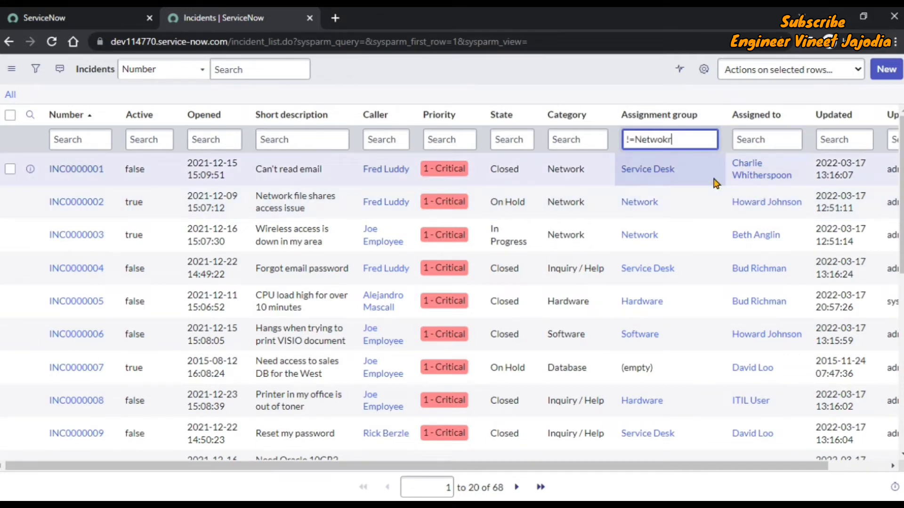
{"action": "key", "text": "Return"}
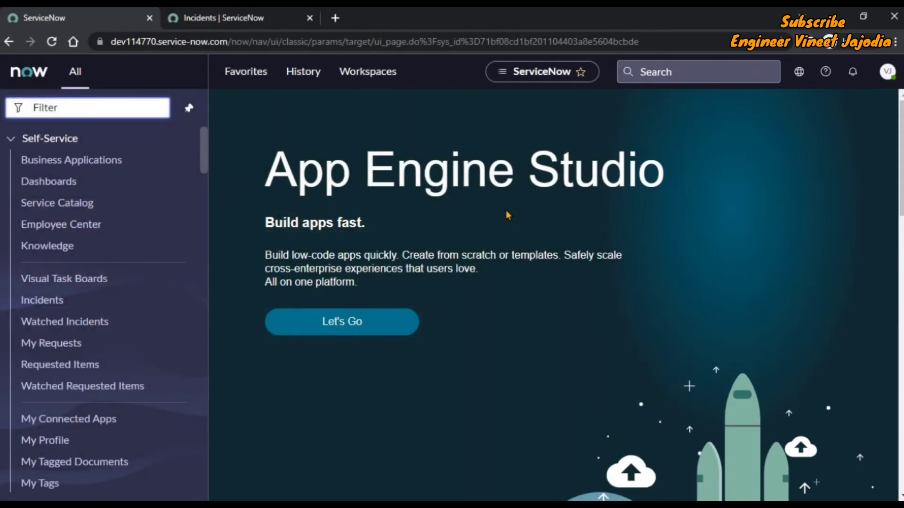
- Return to the 68-record Incidents tab and focus the Short description search box
{"action": "left_click", "coordinate": [244, 11]}
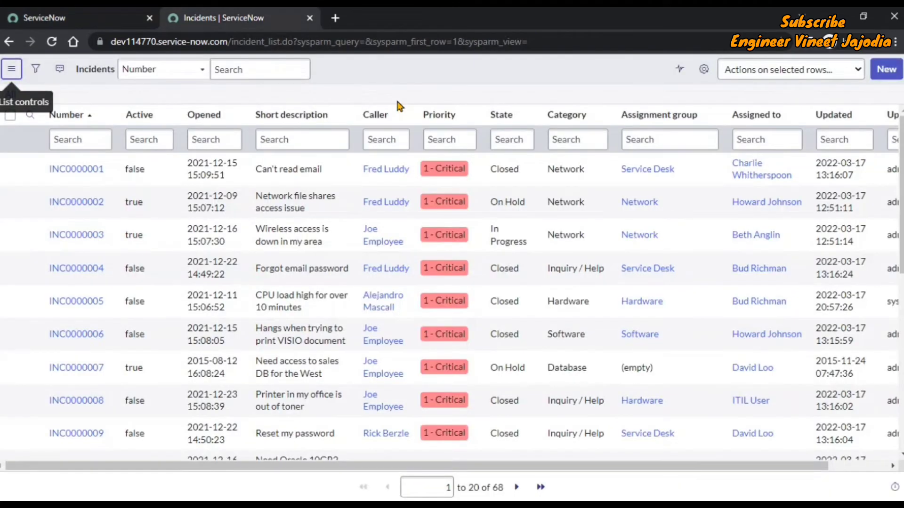
{"action": "left_click", "coordinate": [287, 139]}
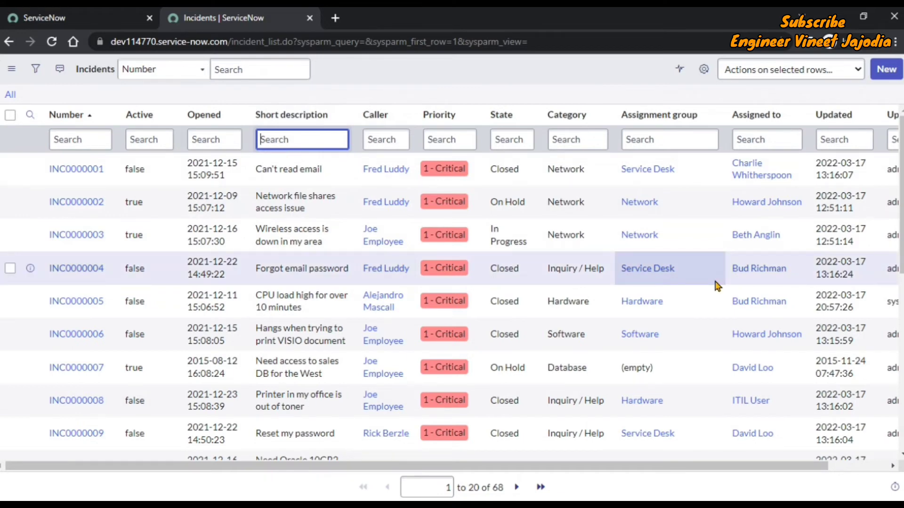
- Search Short description for email% to find descriptions beginning with email
{"action": "type", "text": "email%"}
{"action": "key", "text": "Return"}
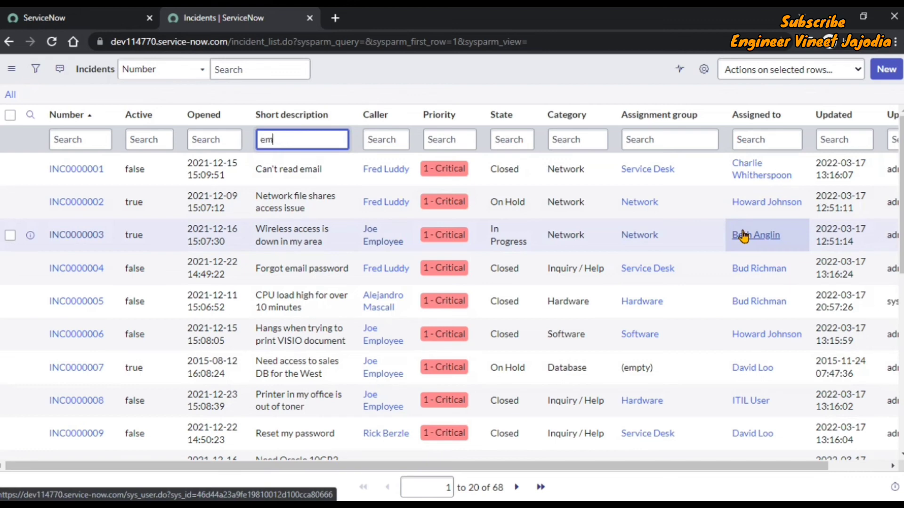
- Filter the incident list by Short description with the ends-with search "%email"
{"action": "type", "text": "%email"}
{"action": "key", "text": "Return"}
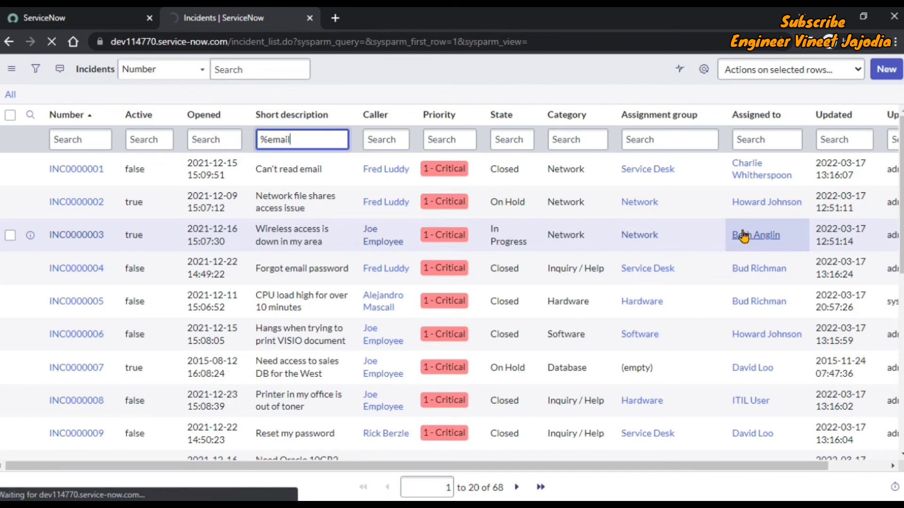